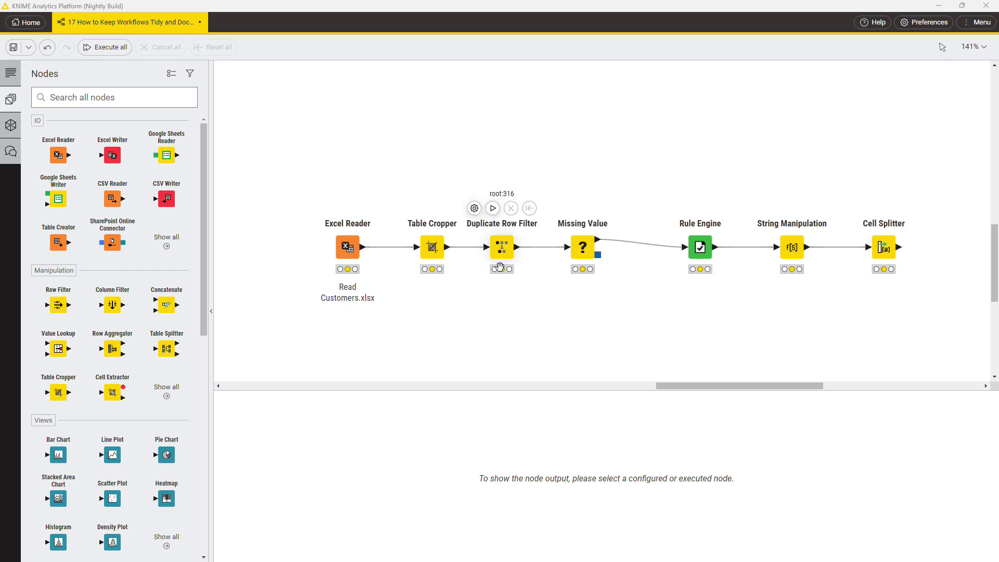
# Step: Give the Duplicate Row Filter node the comment 'Remove duplicate customerID'
pyautogui.click(502, 253)
pyautogui.click(509, 296)
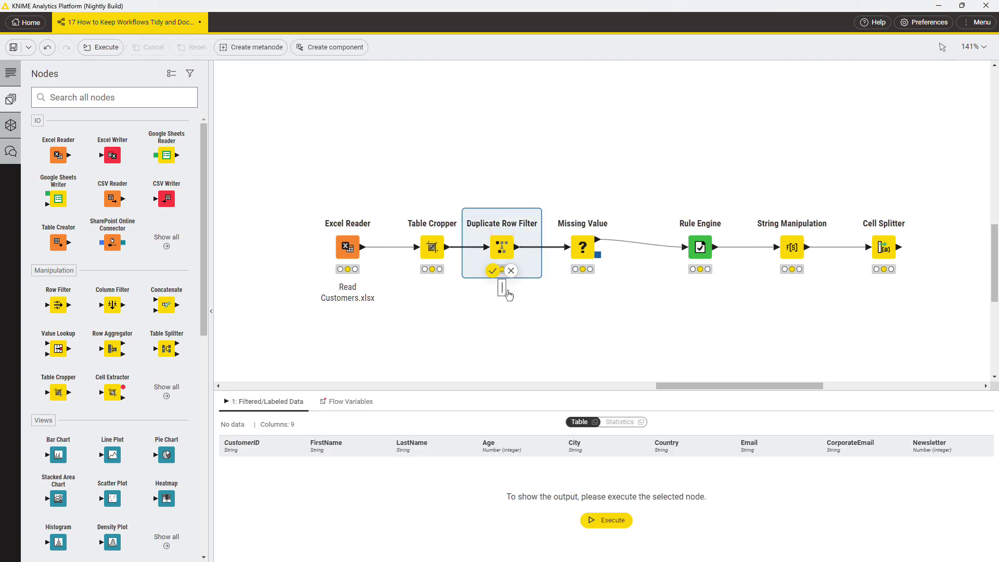
pyautogui.write('Remove d')
pyautogui.write('uplicate')
pyautogui.press('Return')
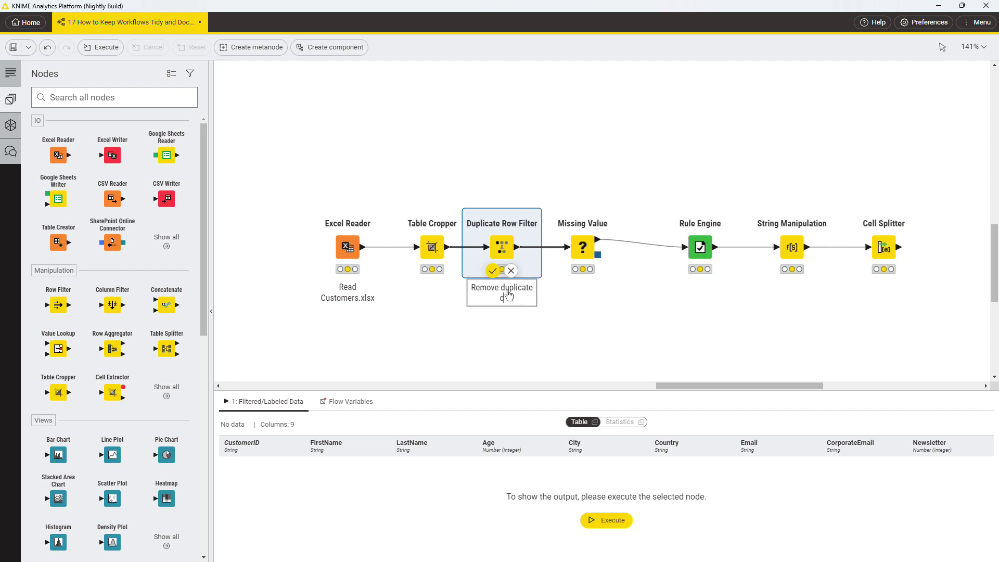
pyautogui.write('tomer')
pyautogui.write('ID')
# Step: Add a new workflow annotation sized as a wide box over the right-hand nodes
pyautogui.click(676, 301)
pyautogui.rightClick(603, 130)
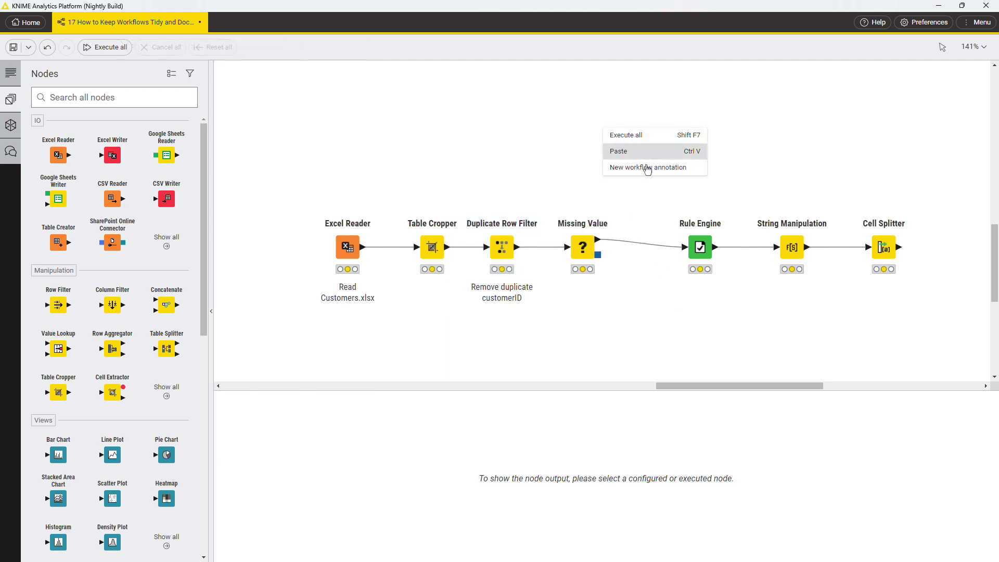
pyautogui.click(649, 168)
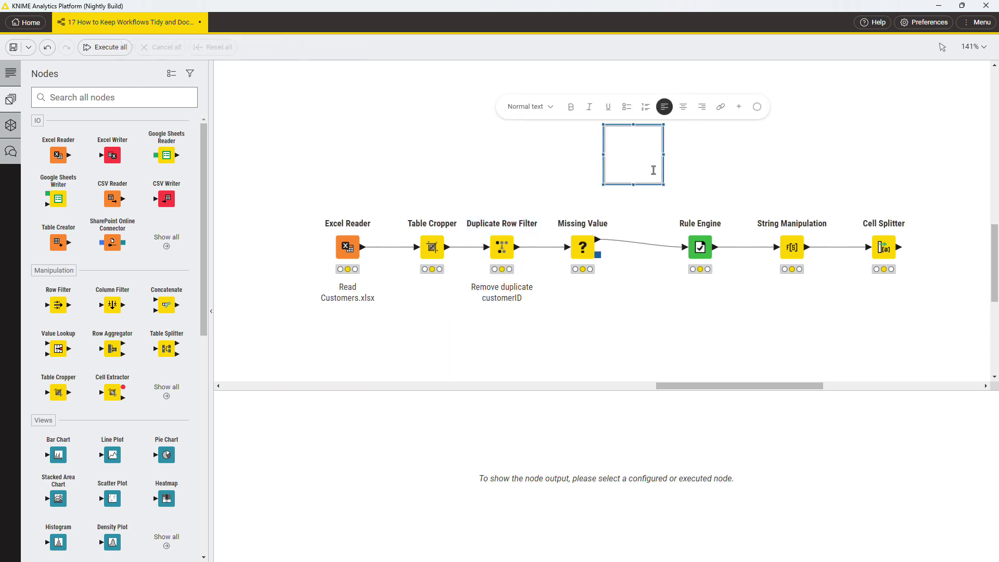
pyautogui.click(686, 168)
pyautogui.moveTo(645, 143); pyautogui.dragTo(654, 111)
pyautogui.moveTo(676, 153)
pyautogui.mouseDown()
pyautogui.moveTo(750, 151)
pyautogui.moveTo(928, 182)
pyautogui.moveTo(968, 336)
pyautogui.mouseUp()
pyautogui.click(850, 347)
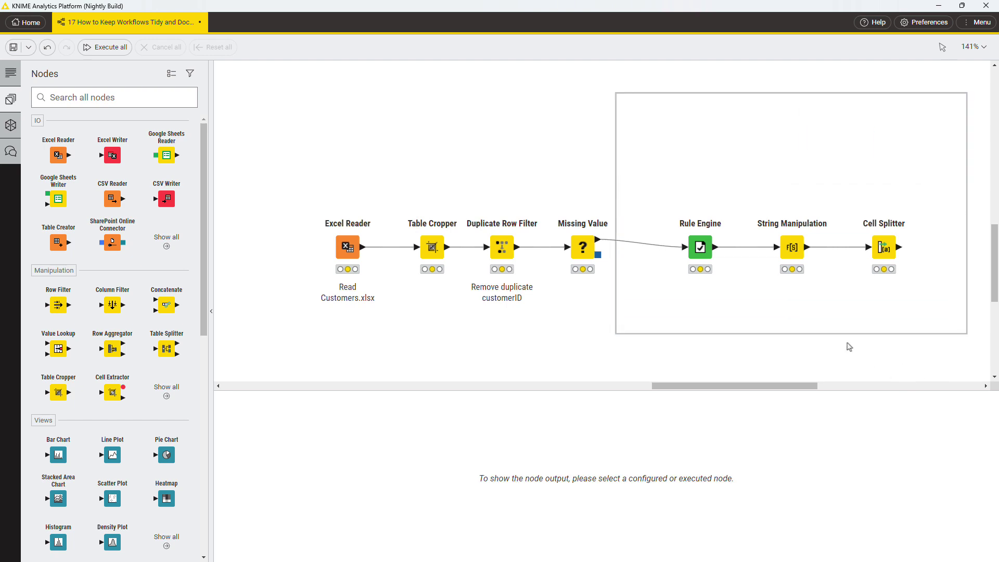
# Step: Make 'Data Transformation' a Heading 4 title and paste three bulleted steps below it
pyautogui.doubleClick(641, 117)
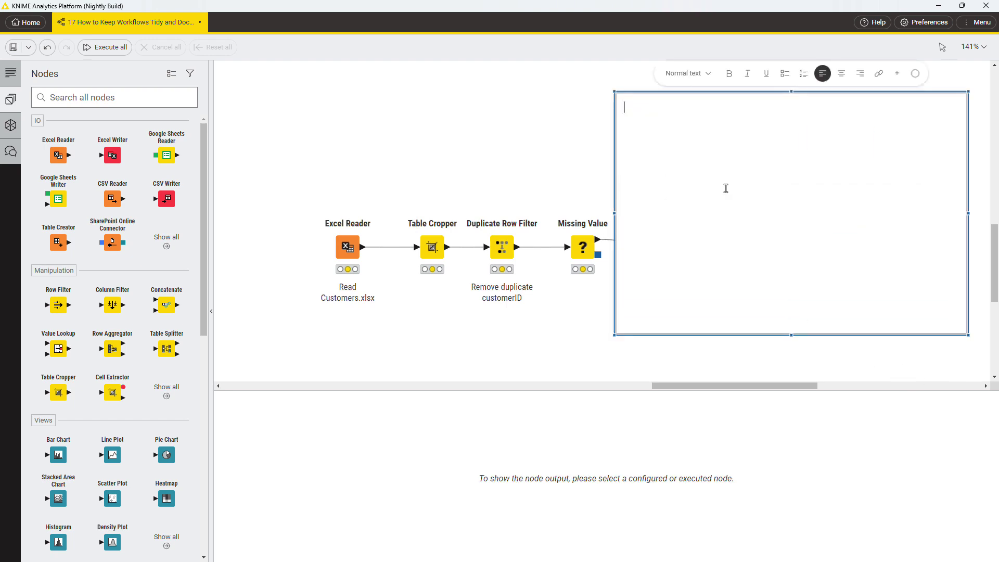
pyautogui.write('Data Transformati')
pyautogui.write('on')
pyautogui.hotkey('ctrl', 'a')
pyautogui.click(699, 74)
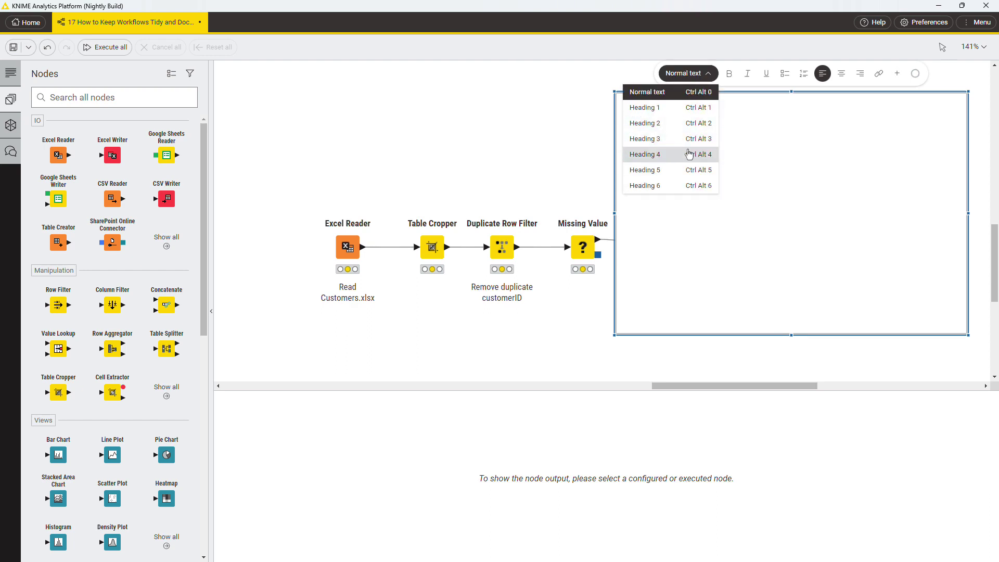
pyautogui.click(687, 154)
pyautogui.click(802, 138)
pyautogui.press('Return')
pyautogui.write('Create new column AgeGroup from column Age Remove _ from column Country Extract CustomerGroup* from CustomerID')
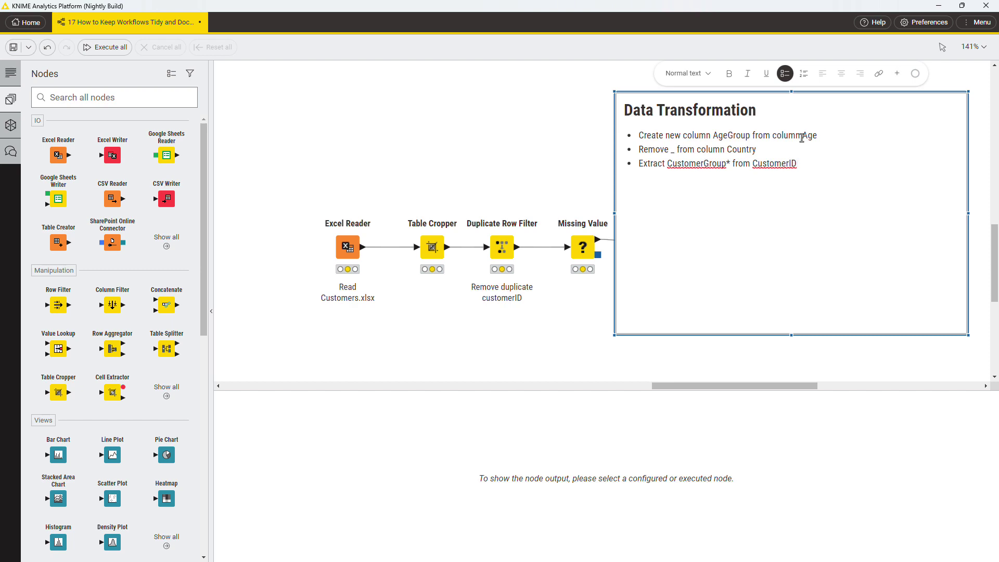
# Step: Italicize the words AgeGroup and Age, and centre the heading
pyautogui.doubleClick(741, 135)
pyautogui.click(747, 74)
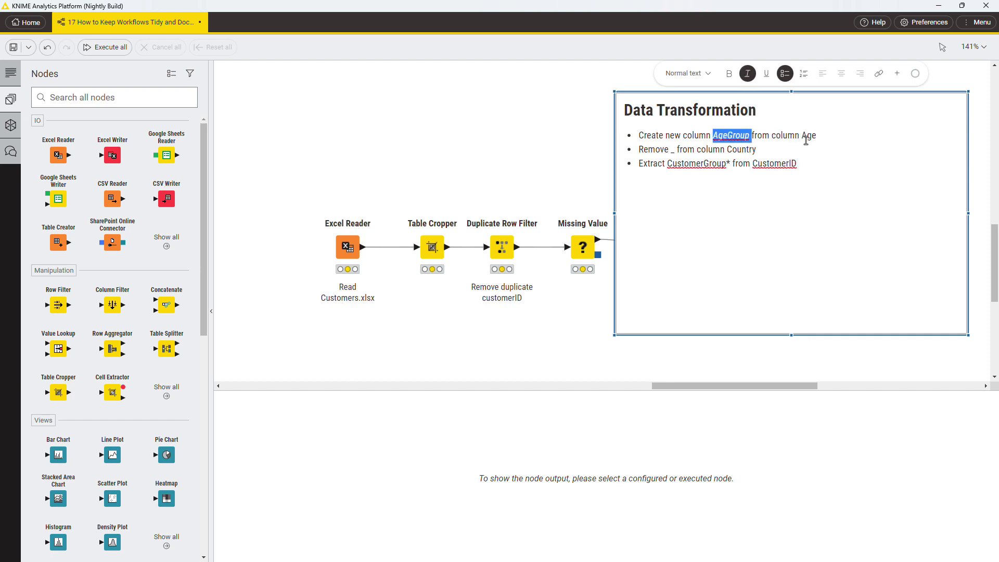
pyautogui.doubleClick(806, 135)
pyautogui.click(747, 73)
pyautogui.click(763, 110)
pyautogui.click(840, 73)
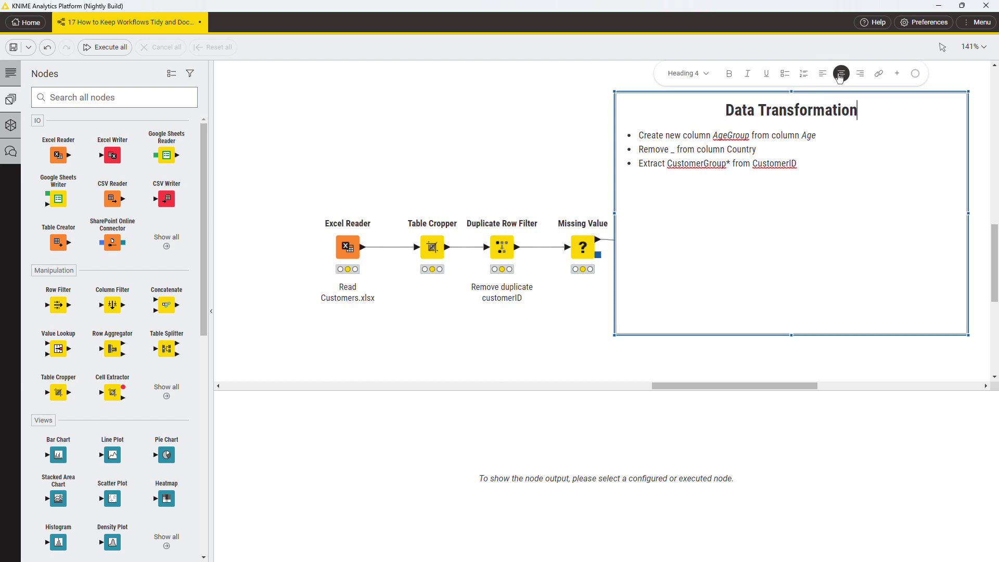
# Step: Add a horizontal divider below the list and give the annotation a yellow border
pyautogui.click(877, 123)
pyautogui.click(897, 73)
pyautogui.click(884, 106)
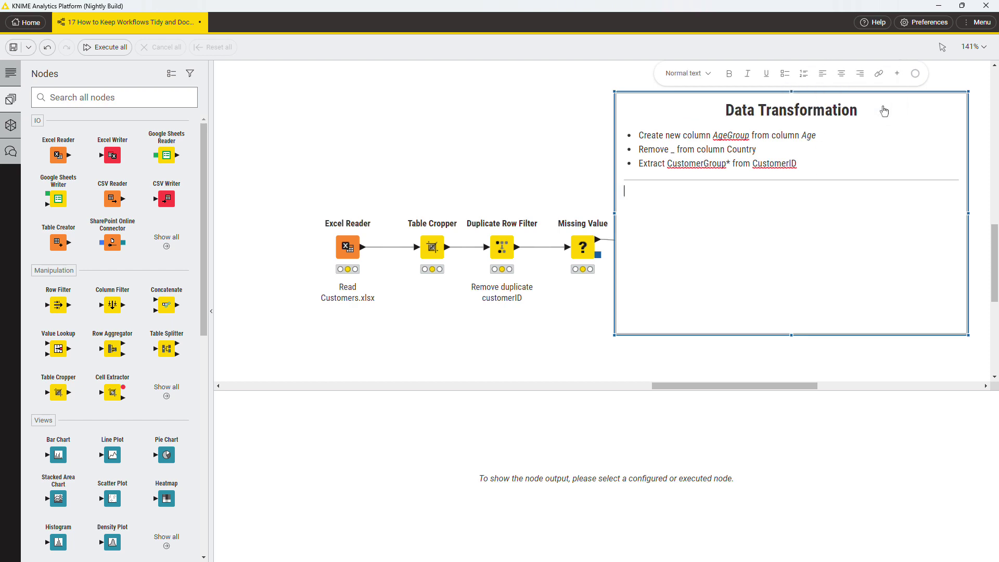
pyautogui.click(916, 74)
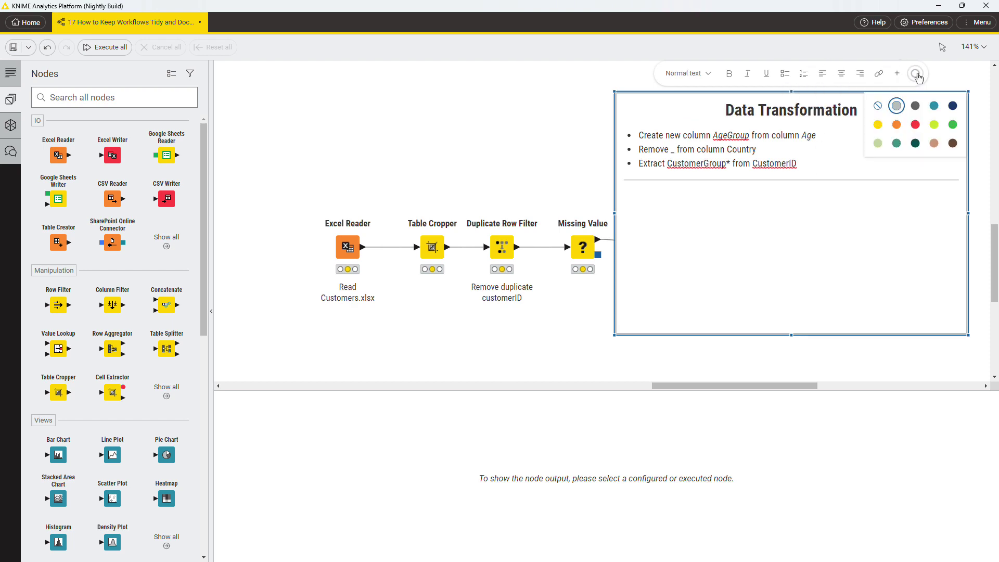
pyautogui.click(896, 105)
pyautogui.click(403, 154)
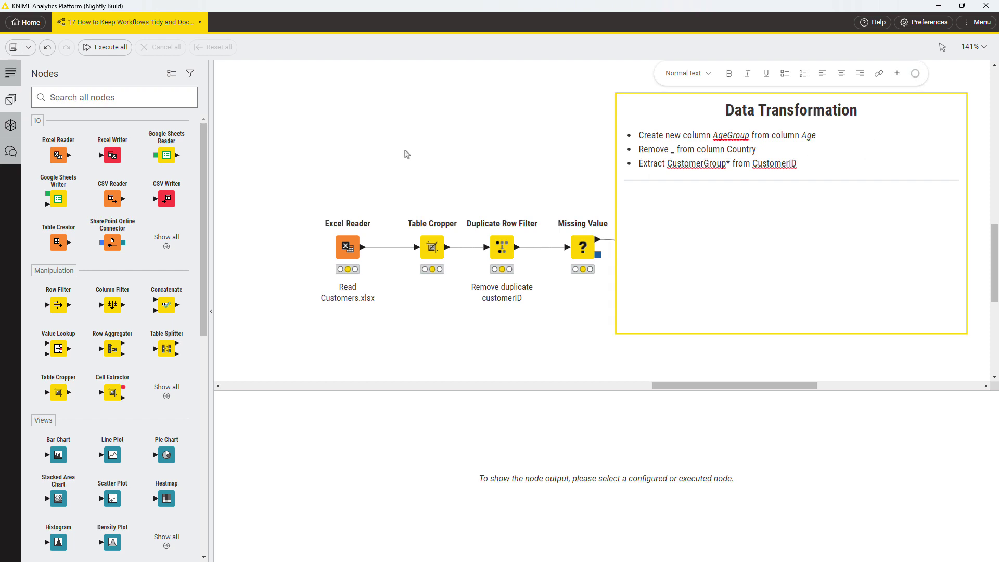
# Step: Create a new workflow annotation with the text 'Find the data here'
pyautogui.rightClick(404, 154)
pyautogui.click(449, 193)
pyautogui.write('F')
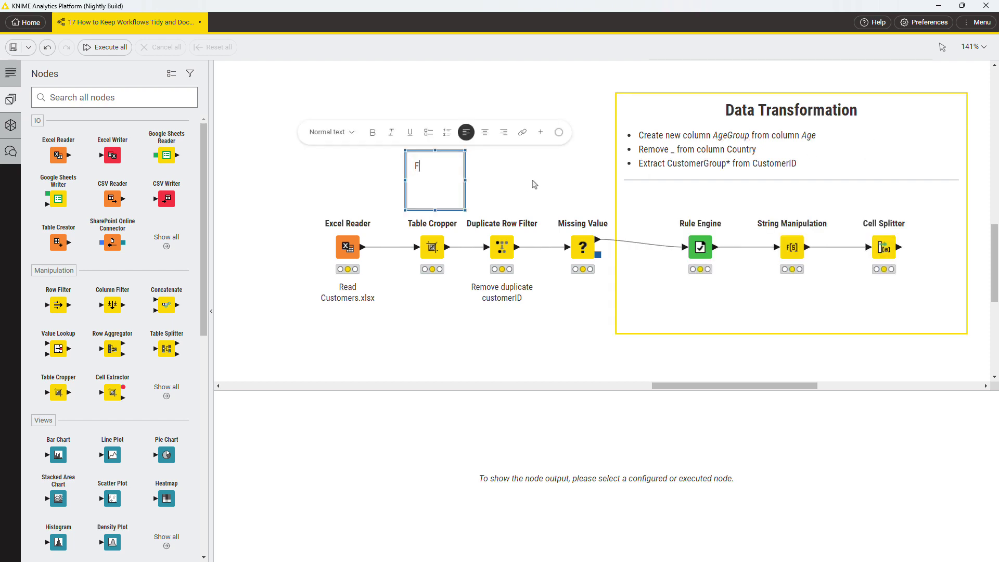
pyautogui.write('ind the data')
pyautogui.press('Return')
pyautogui.write('here')
# Step: Link the word 'here' to a URL and widen the annotation
pyautogui.hotkey('shift', 'Home')
pyautogui.click(522, 132)
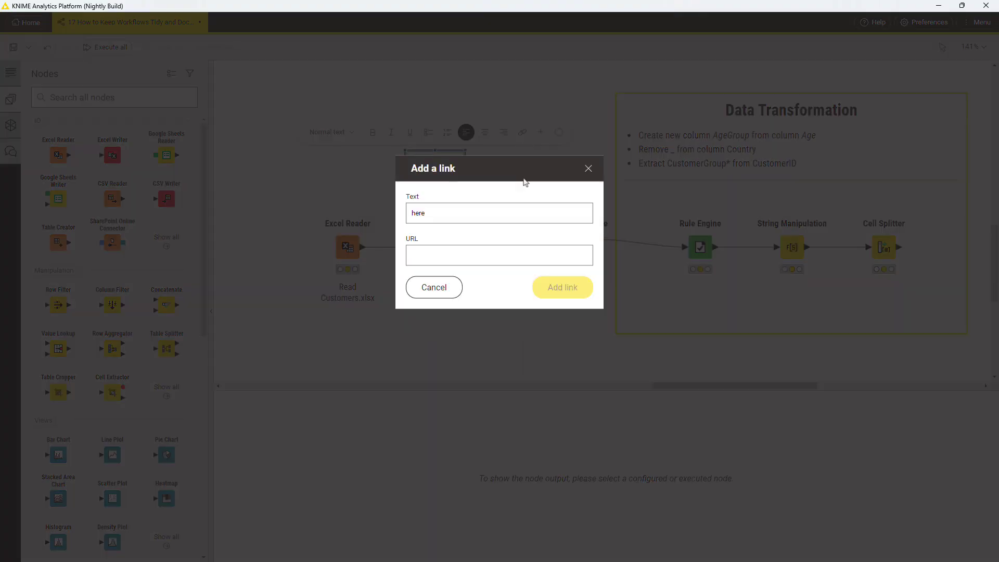
pyautogui.click(511, 257)
pyautogui.write('link-to-d')
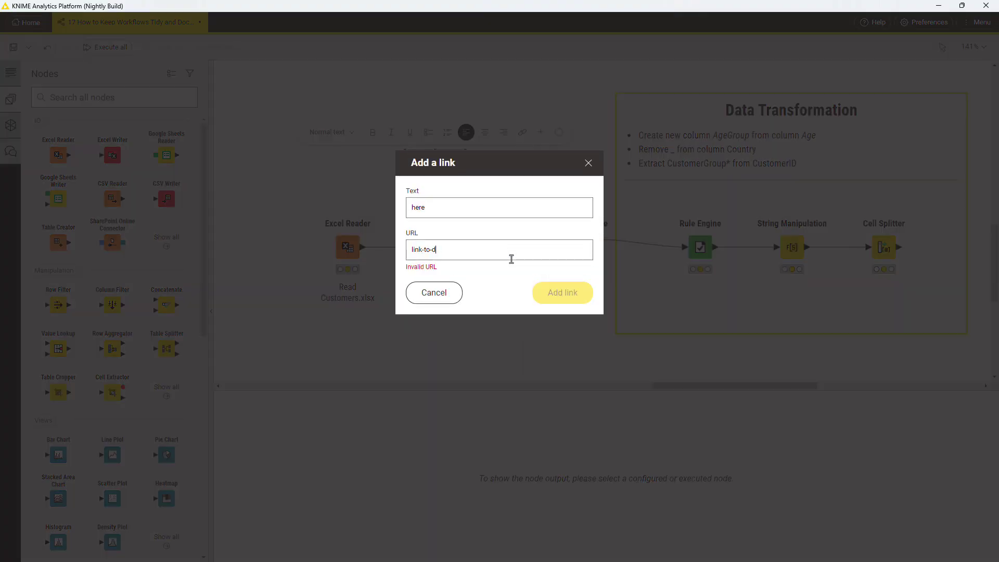
pyautogui.write('.com')
pyautogui.click(561, 292)
pyautogui.moveTo(468, 182)
pyautogui.mouseDown()
pyautogui.moveTo(516, 180)
pyautogui.moveTo(421, 167)
pyautogui.mouseUp()
pyautogui.click(557, 184)
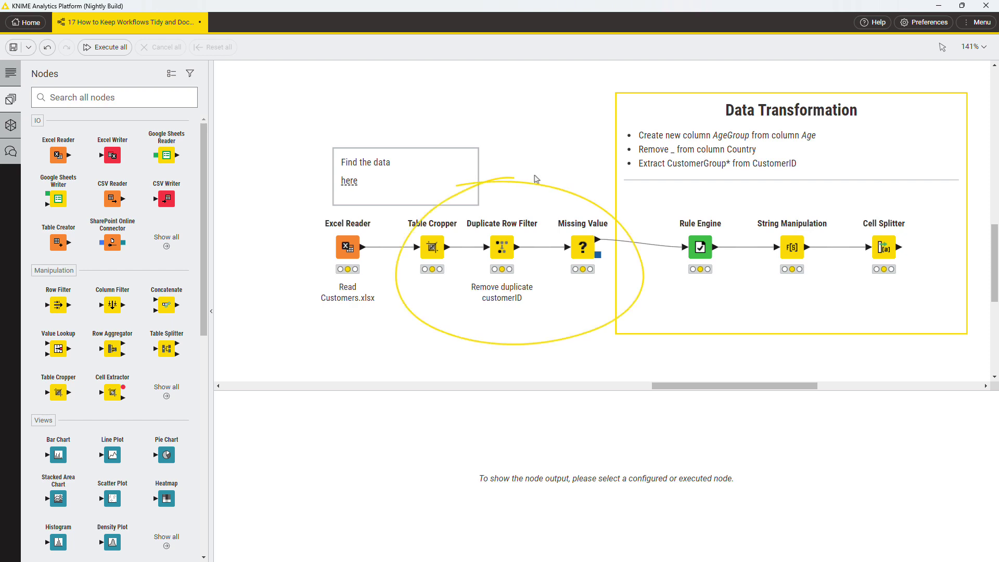
# Step: Collapse Table Cropper, Duplicate Row Filter and Missing Value into metanode 'Data Cleaning', then inspect it
pyautogui.moveTo(591, 358); pyautogui.dragTo(436, 245)
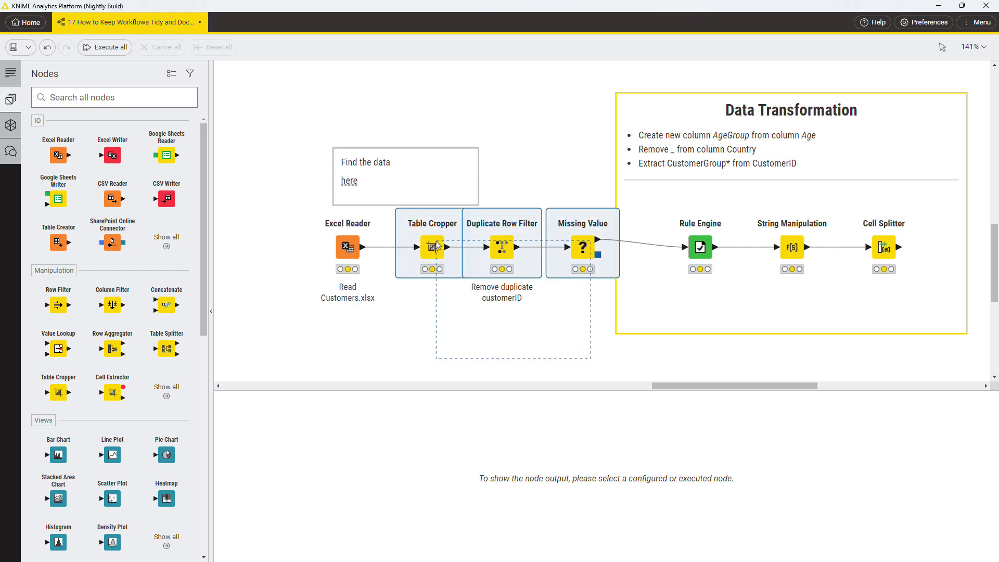
pyautogui.rightClick(436, 244)
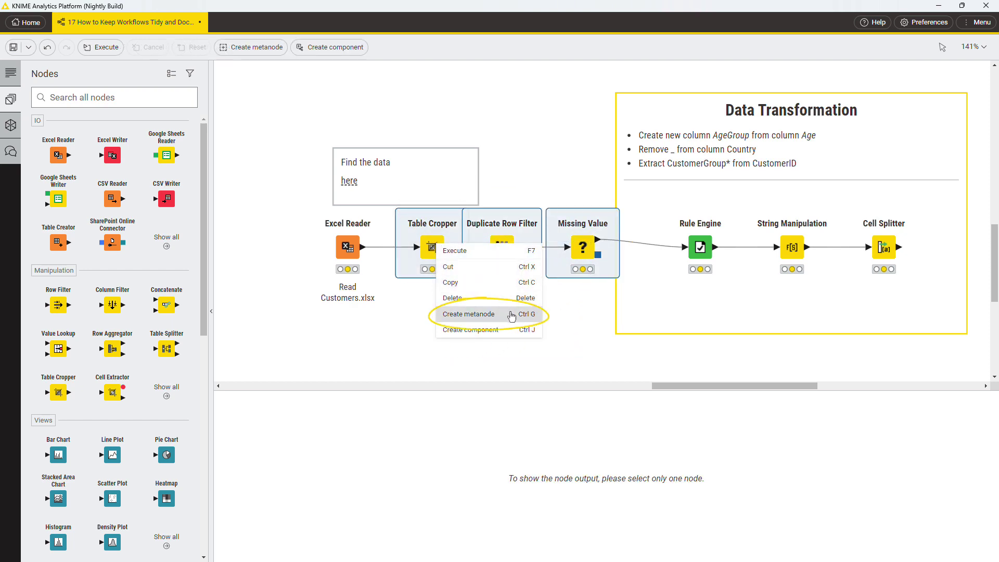
pyautogui.click(512, 317)
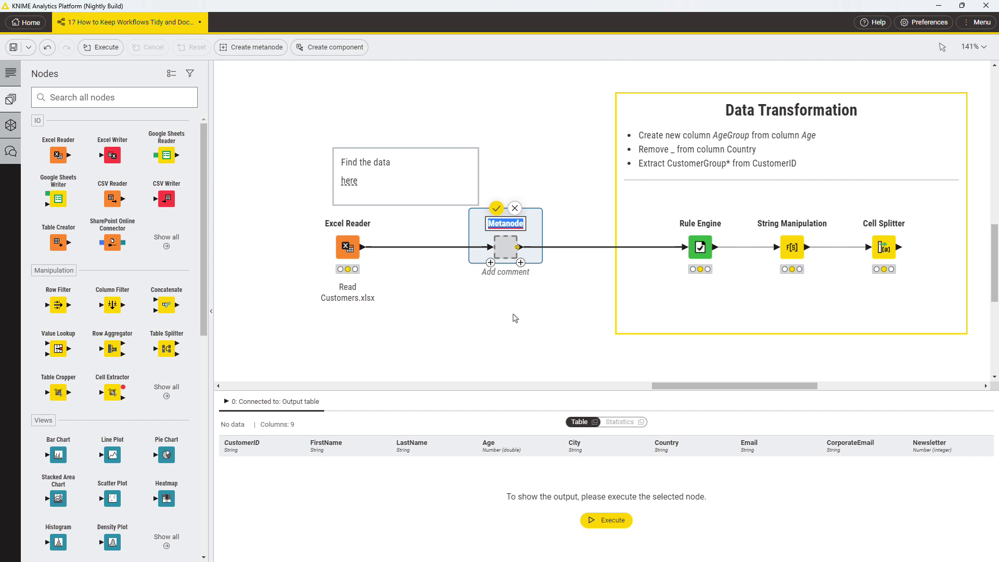
pyautogui.write('Data Clea')
pyautogui.write('ning')
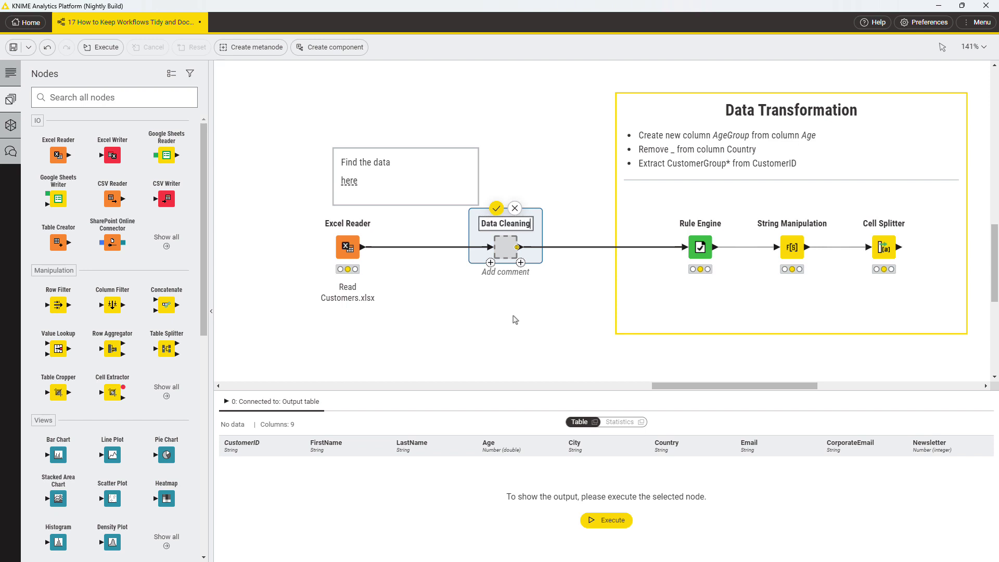
pyautogui.press('Return')
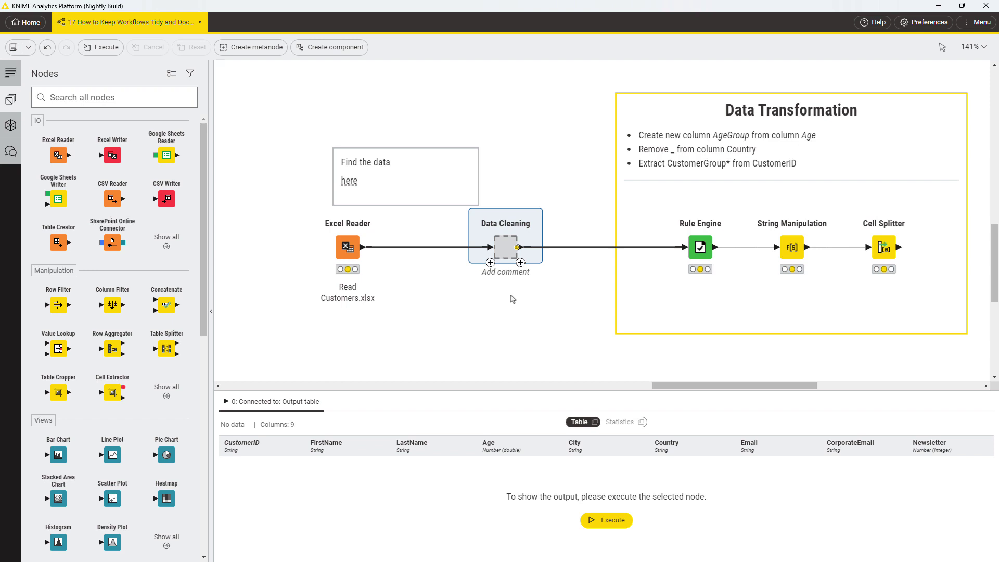
pyautogui.doubleClick(509, 247)
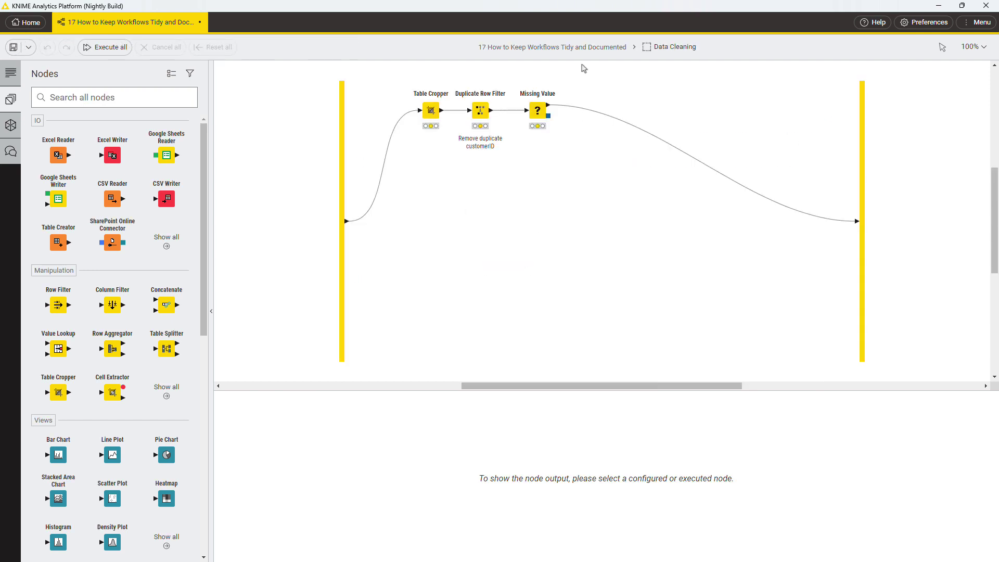
pyautogui.click(581, 53)
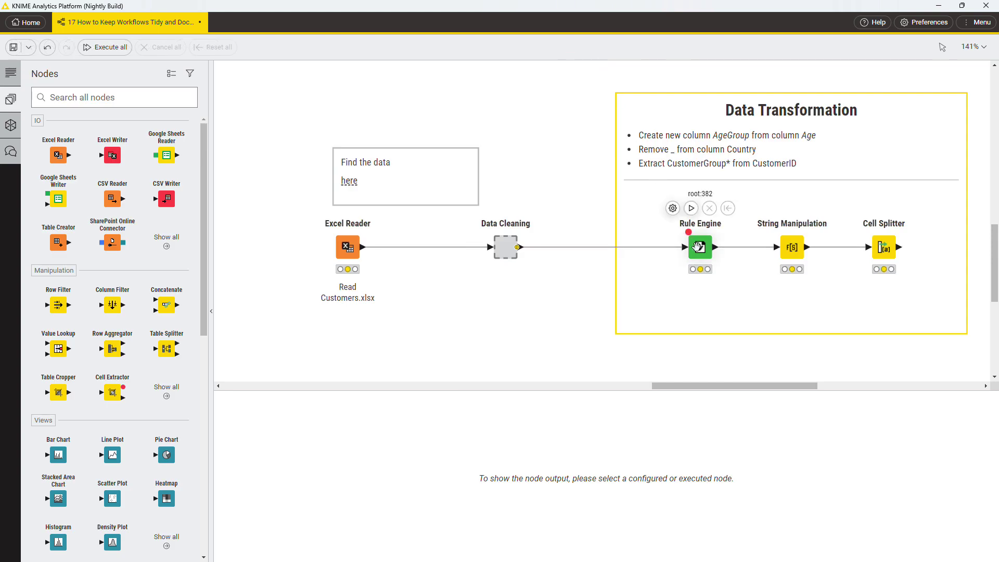
# Step: Collapse Rule Engine, String Manipulation and Cell Splitter into the 'Data Transformation' component
pyautogui.click(699, 245)
pyautogui.keyDown('shift'); pyautogui.click(792, 246); pyautogui.keyUp('shift')
pyautogui.keyDown('shift'); pyautogui.click(882, 247); pyautogui.keyUp('shift')
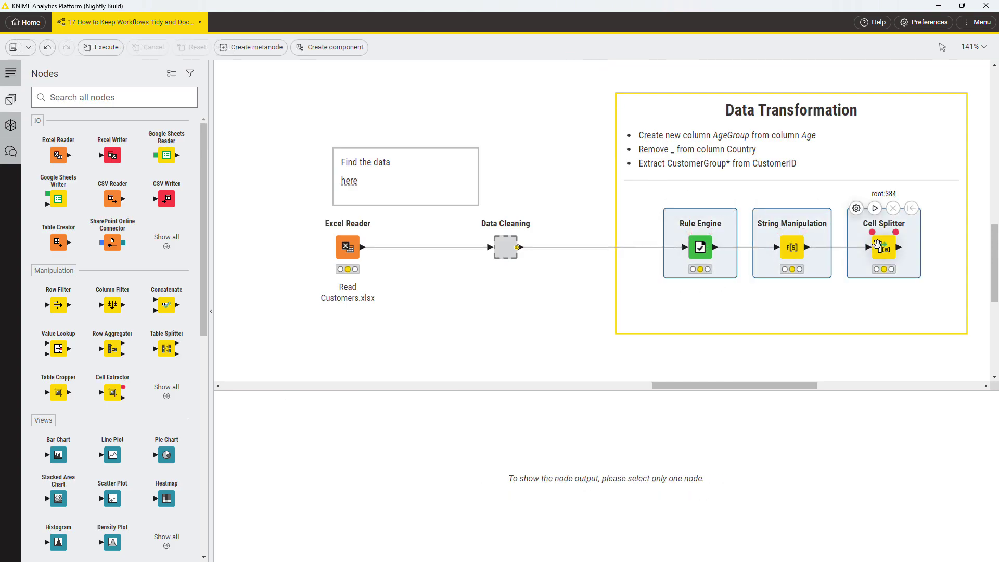
pyautogui.rightClick(880, 248)
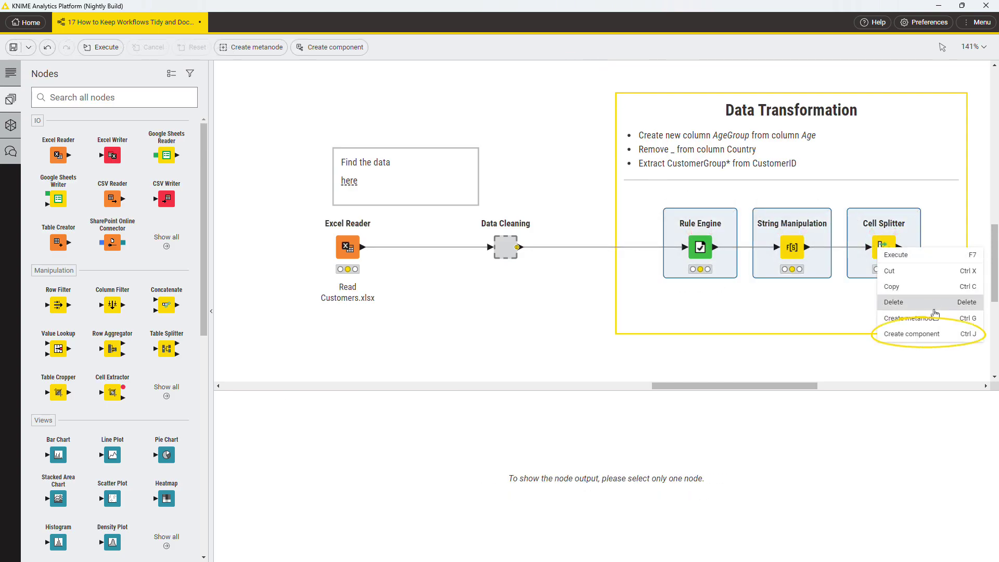
pyautogui.click(936, 335)
pyautogui.write('Data')
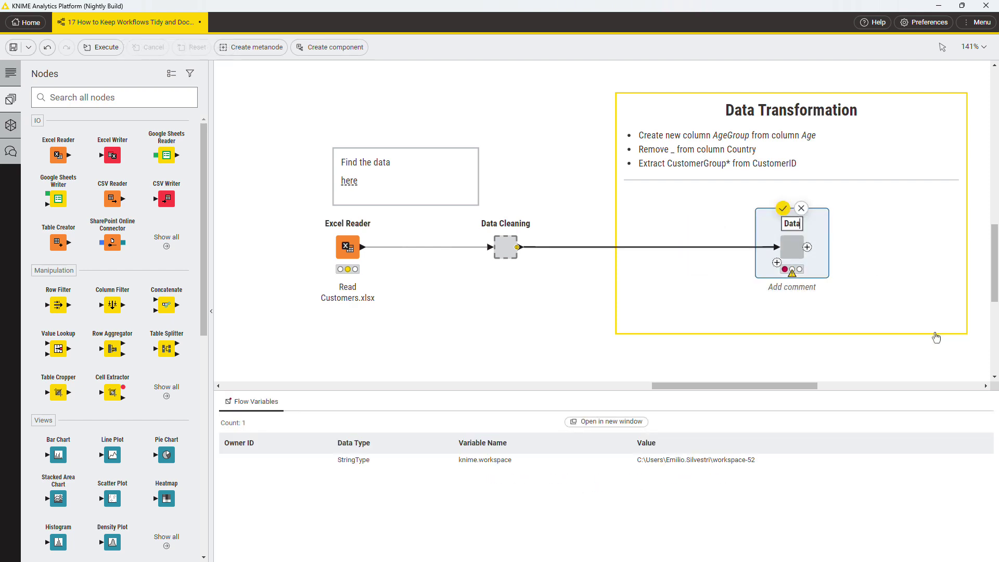
pyautogui.write(' Transformation')
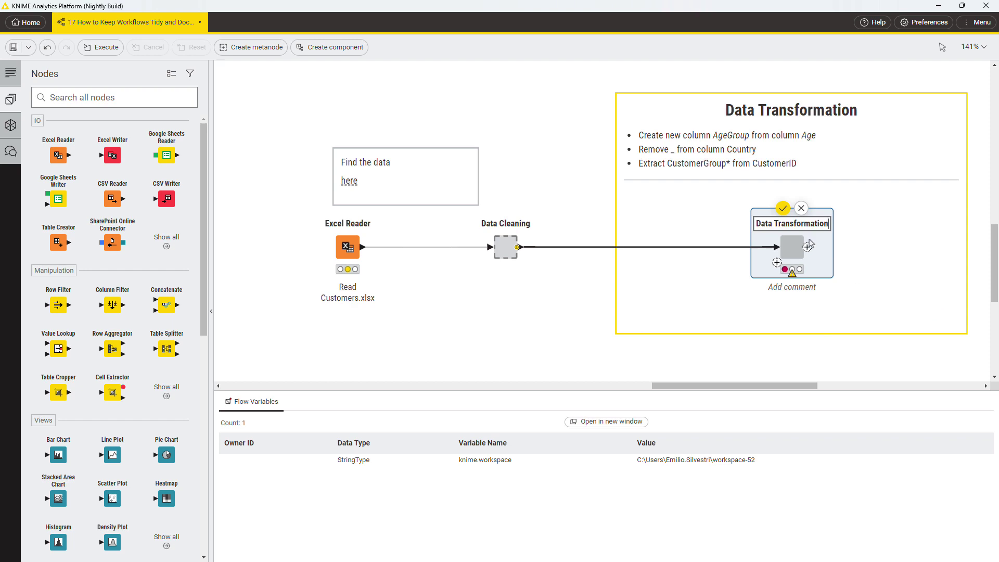
pyautogui.click(784, 209)
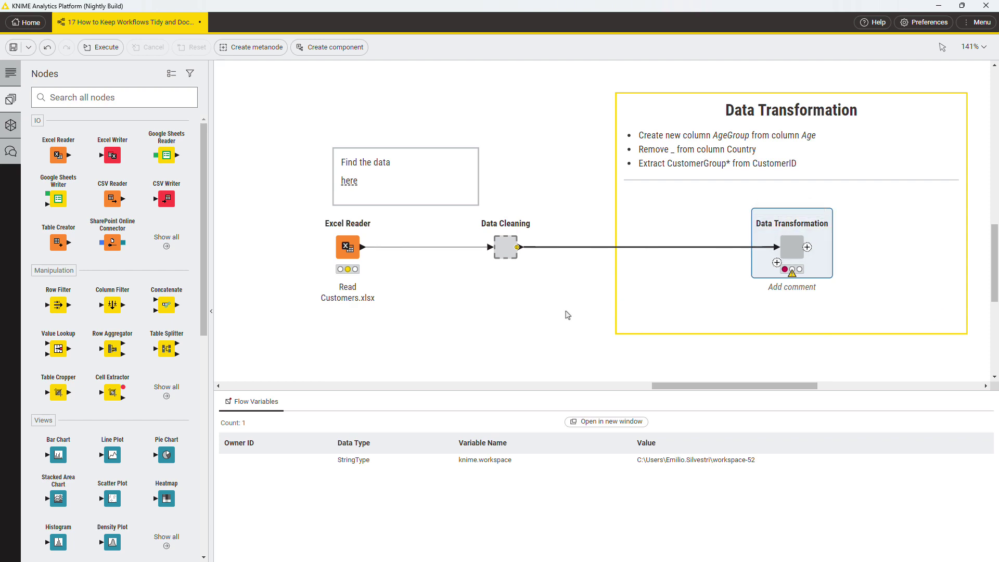
# Step: Describe the workflow as 'This workflow cleans and transforms data' and enter a Data Source external link
pyautogui.click(568, 314)
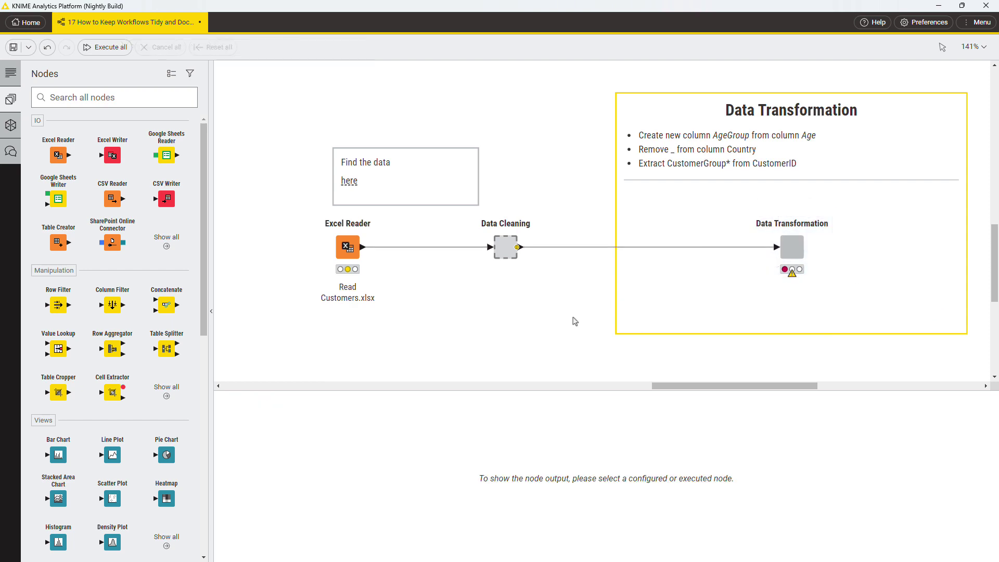
pyautogui.click(6, 75)
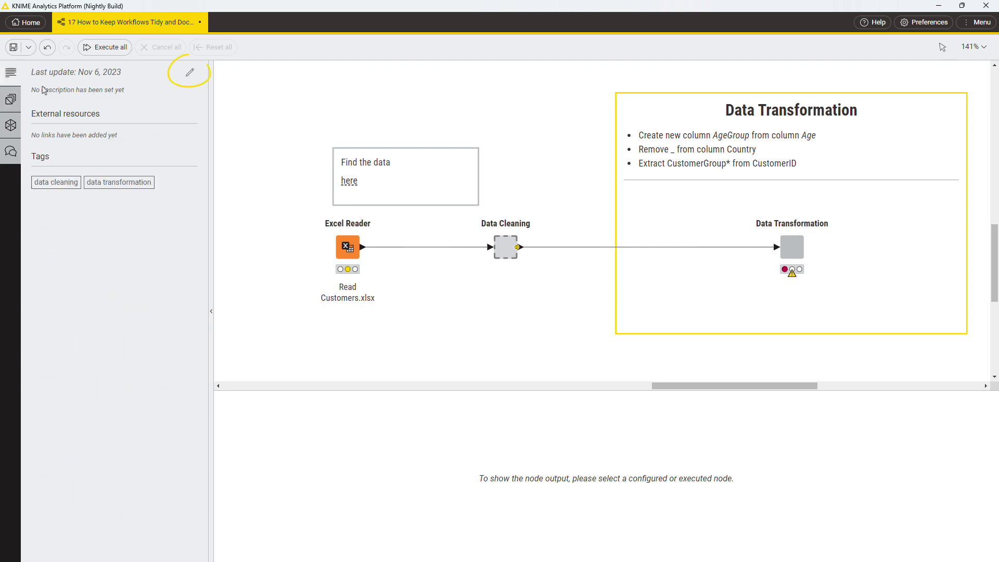
pyautogui.click(188, 74)
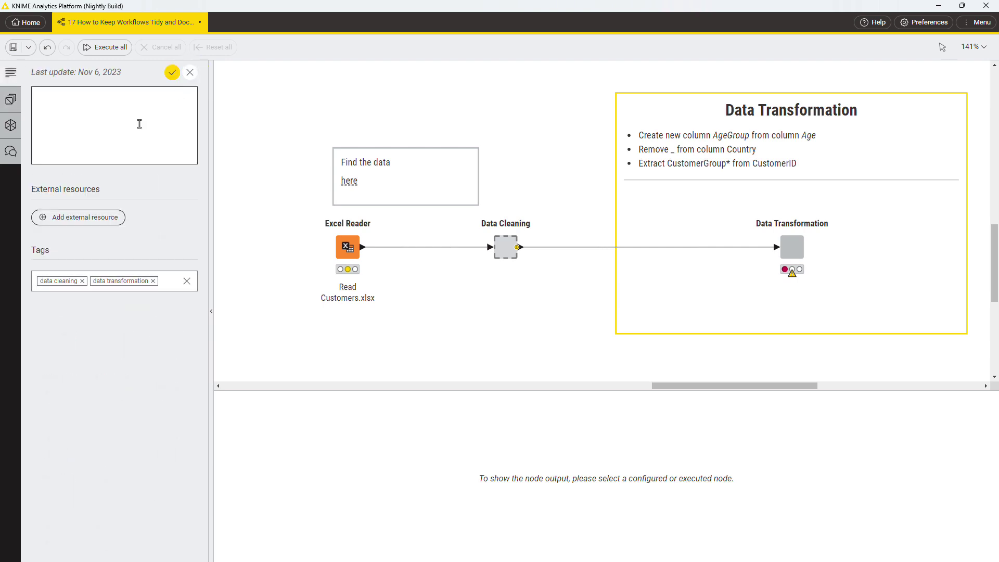
pyautogui.write('Thisworkflow cleans and tran')
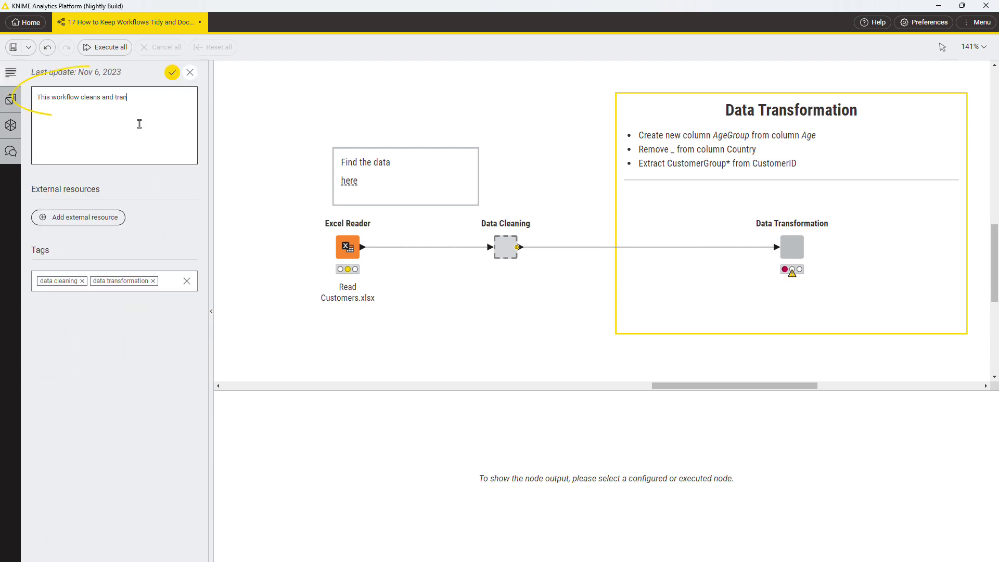
pyautogui.write('sforms data')
pyautogui.click(85, 217)
pyautogui.click(98, 251)
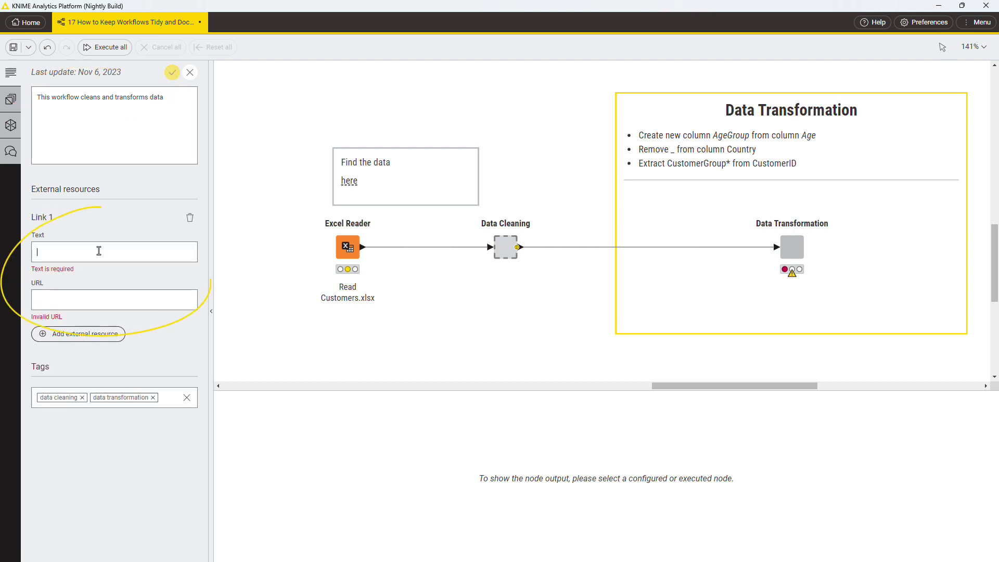
pyautogui.write('Data Source')
pyautogui.click(98, 288)
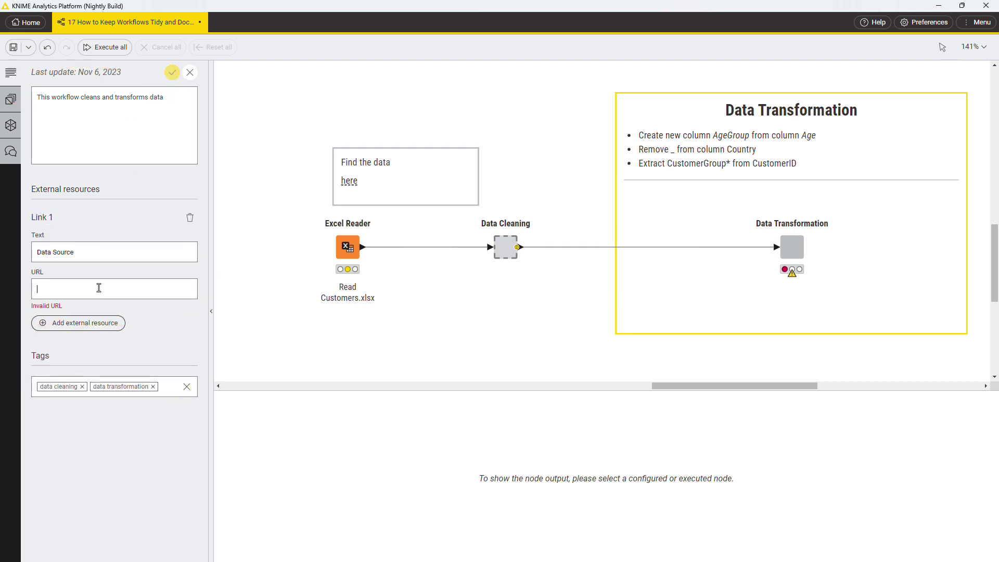
pyautogui.write('https://link-to-data')
pyautogui.write('.com')
# Step: Save the workflow description together with its Data Source link
pyautogui.click(172, 72)
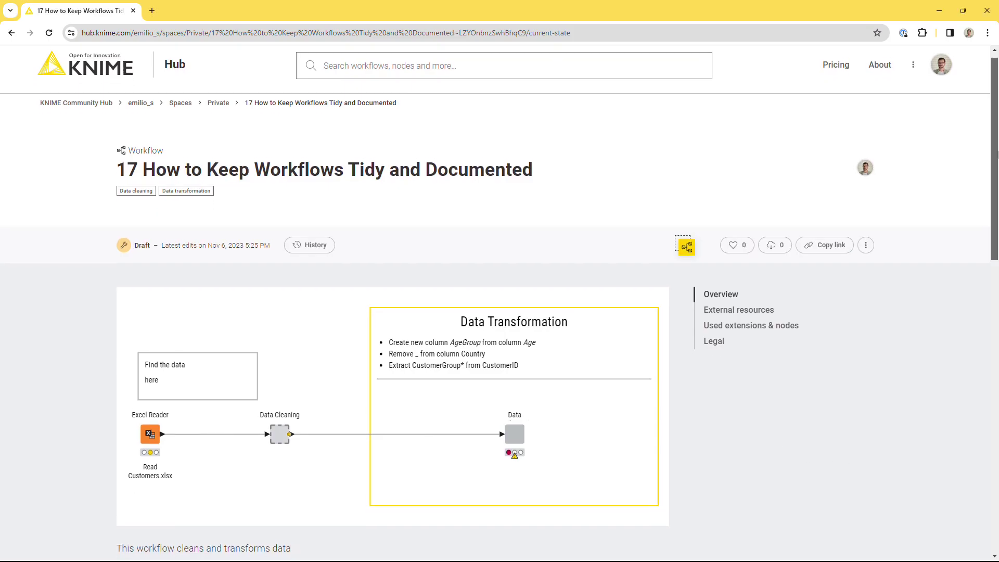
pyautogui.moveTo(996, 148); pyautogui.dragTo(996, 189)
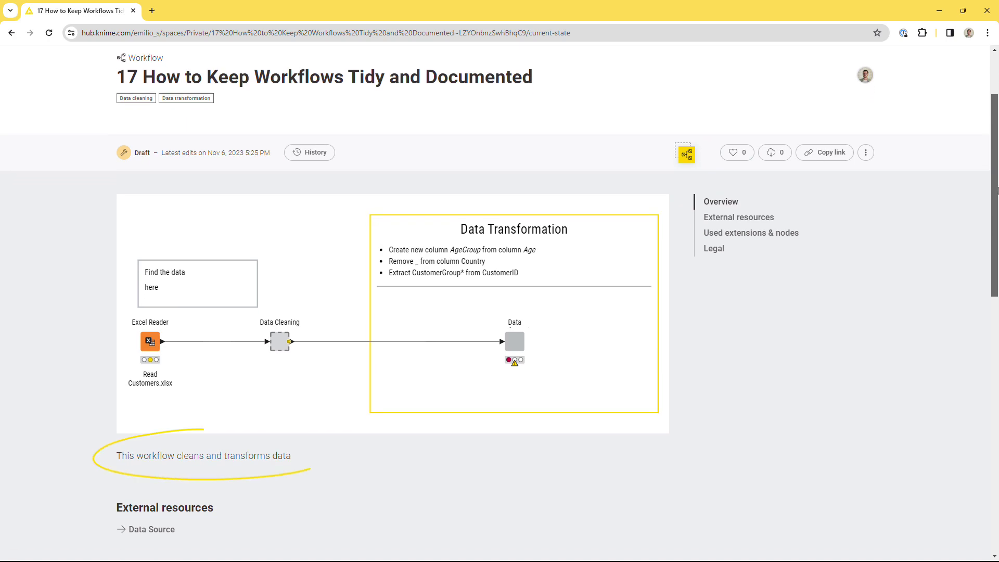